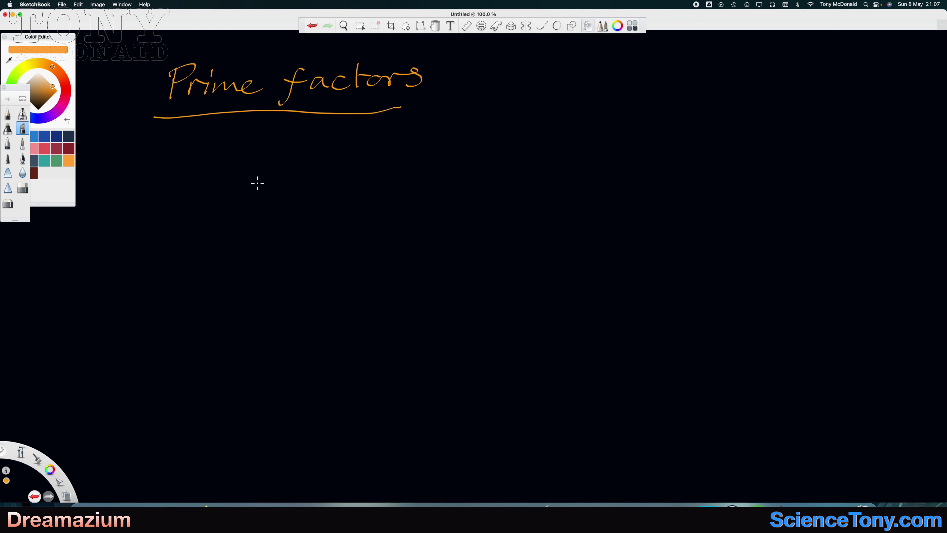
- Write 54 under the title and draw its first branch toward the factors 2 and 27
mouse_move(429, 141)
mouse_down()
mouse_move(456, 140)
mouse_move(424, 166)
mouse_up()
drag(469, 143, 490, 154)
drag(471, 148, 464, 168)
mouse_move(447, 185)
mouse_down()
mouse_move(433, 199)
mouse_move(446, 190)
mouse_move(468, 199)
mouse_up()
mouse_move(406, 211)
mouse_down()
mouse_move(429, 224)
mouse_move(473, 215)
mouse_move(482, 223)
mouse_move(505, 209)
mouse_move(498, 224)
mouse_move(514, 216)
mouse_up()
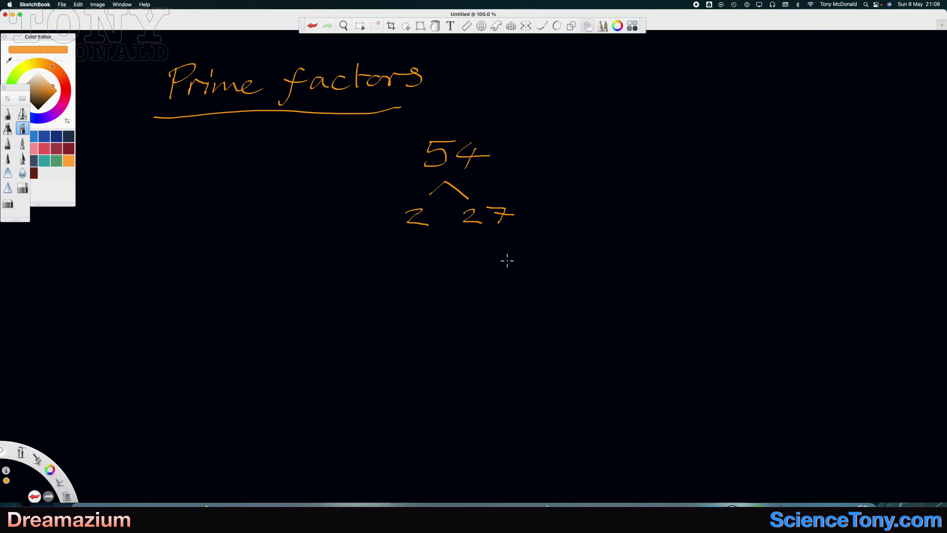
- Branch 27 into 3 and 9, and write the red product 2 · 3 · 3 · 3 beside the tree
drag(473, 249, 506, 250)
drag(456, 263, 455, 281)
mouse_move(513, 260)
mouse_down()
mouse_move(518, 294)
mouse_move(538, 308)
mouse_up()
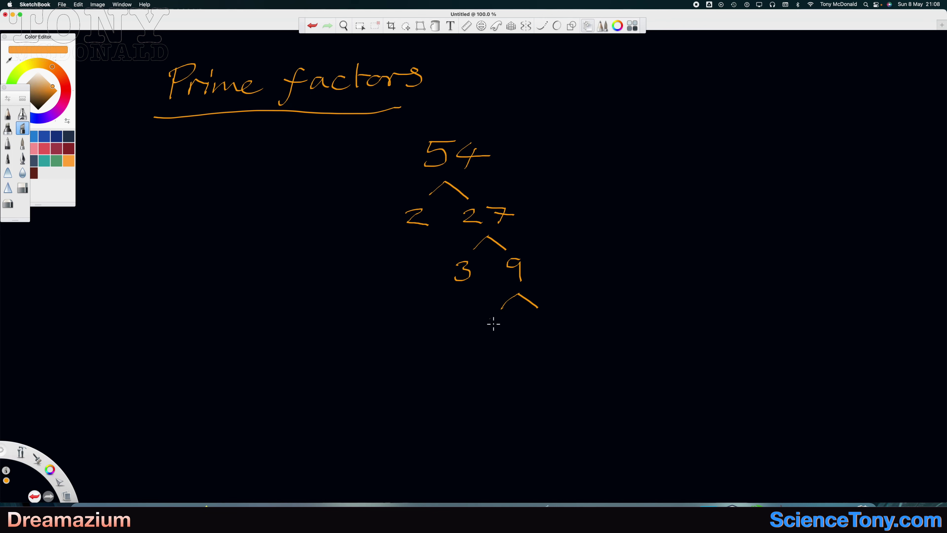
mouse_move(486, 323)
mouse_down()
mouse_move(504, 337)
mouse_move(489, 338)
mouse_up()
drag(541, 320, 554, 334)
click(65, 88)
drag(566, 153, 585, 167)
drag(620, 152, 623, 166)
click(683, 156)
mouse_move(658, 151)
mouse_down()
mouse_move(662, 165)
mouse_move(708, 157)
mouse_move(706, 168)
mouse_up()
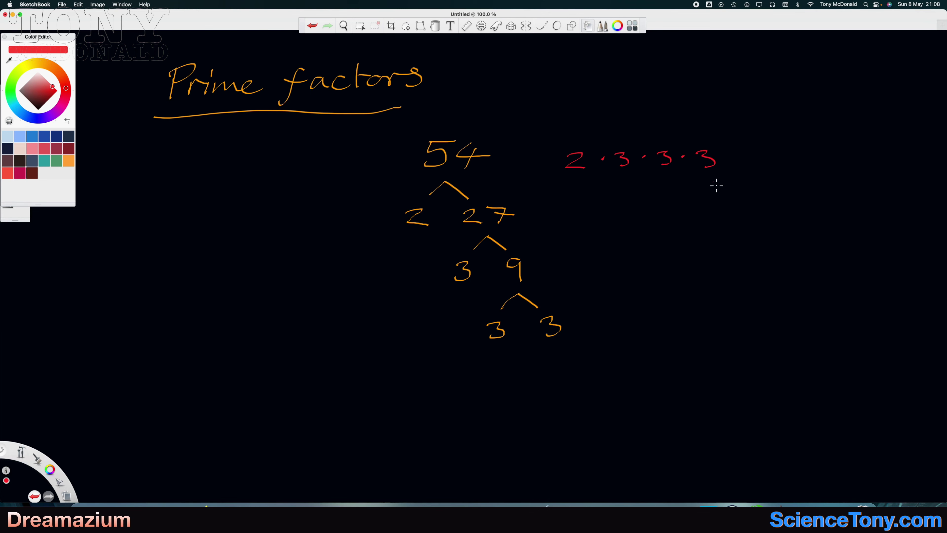
key(super+space)
text(calculator)
key(Return)
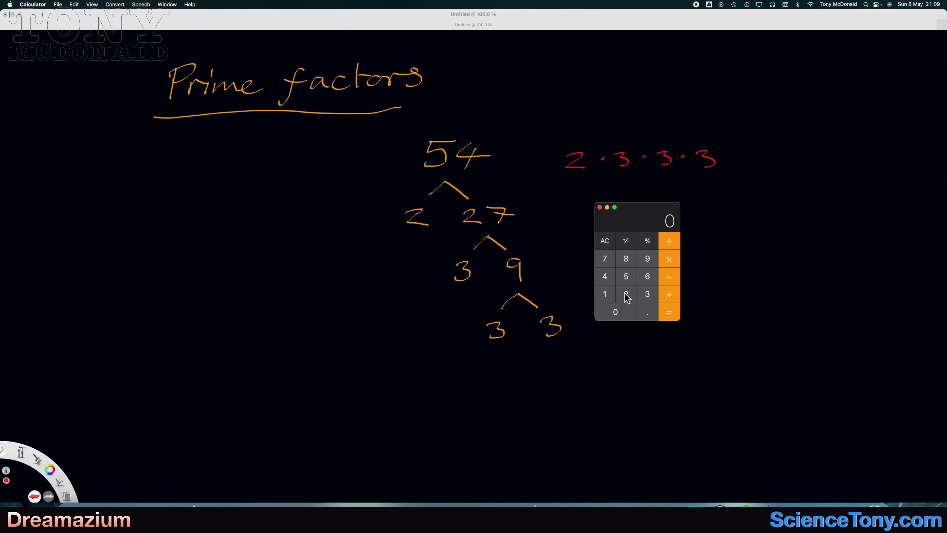
click(625, 293)
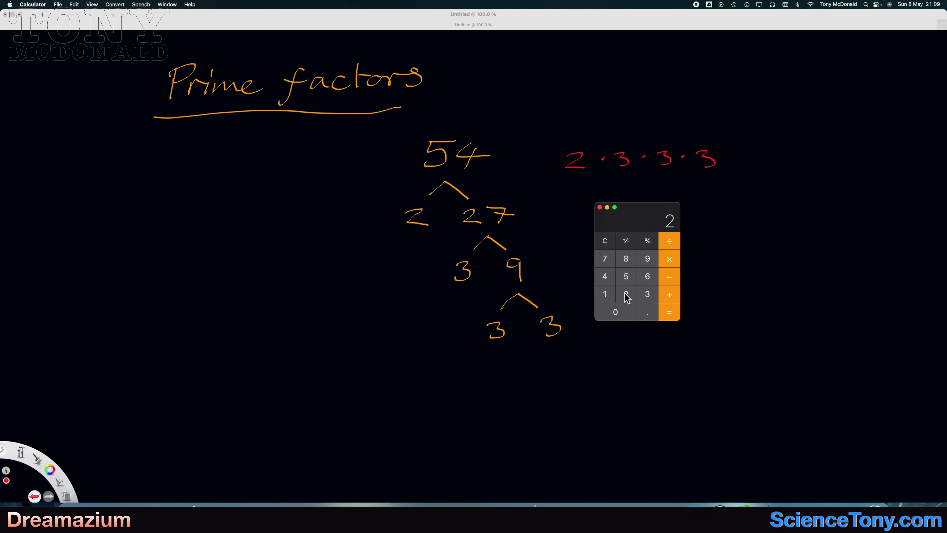
click(674, 258)
click(647, 294)
click(671, 257)
click(649, 297)
click(672, 259)
click(654, 298)
click(673, 314)
mouse_move(627, 209)
mouse_down()
mouse_move(621, 261)
mouse_move(129, 258)
mouse_move(97, 199)
mouse_up()
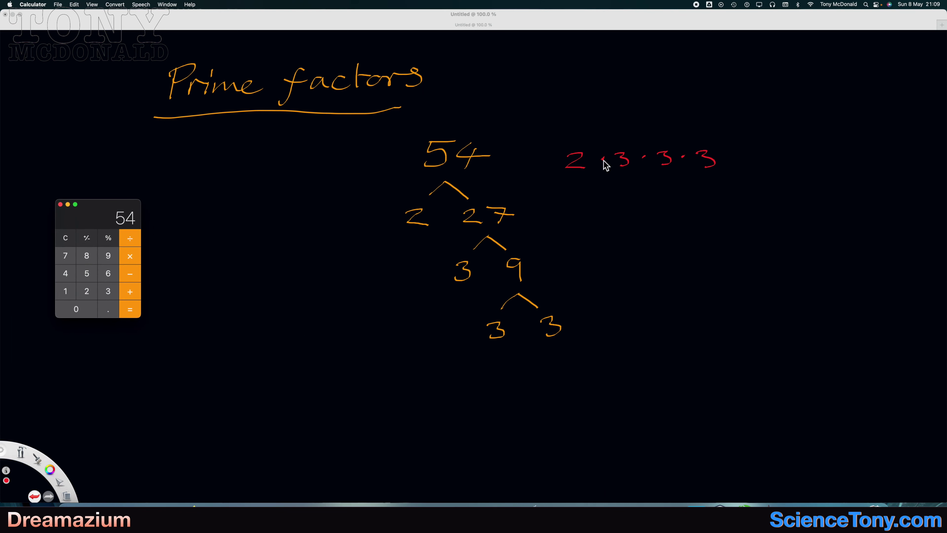
- Underline the prime factors 2 and 3 in 54's red product
drag(556, 179, 720, 179)
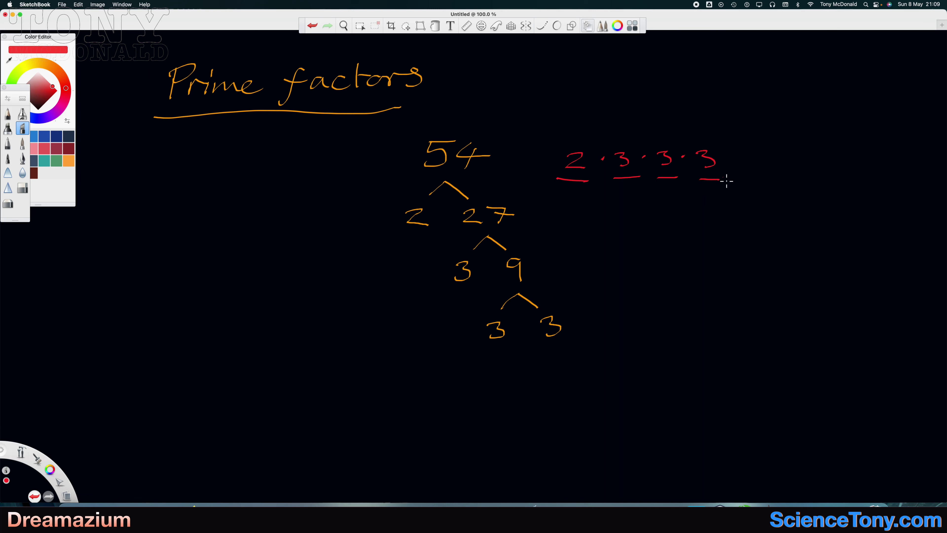
click(5, 88)
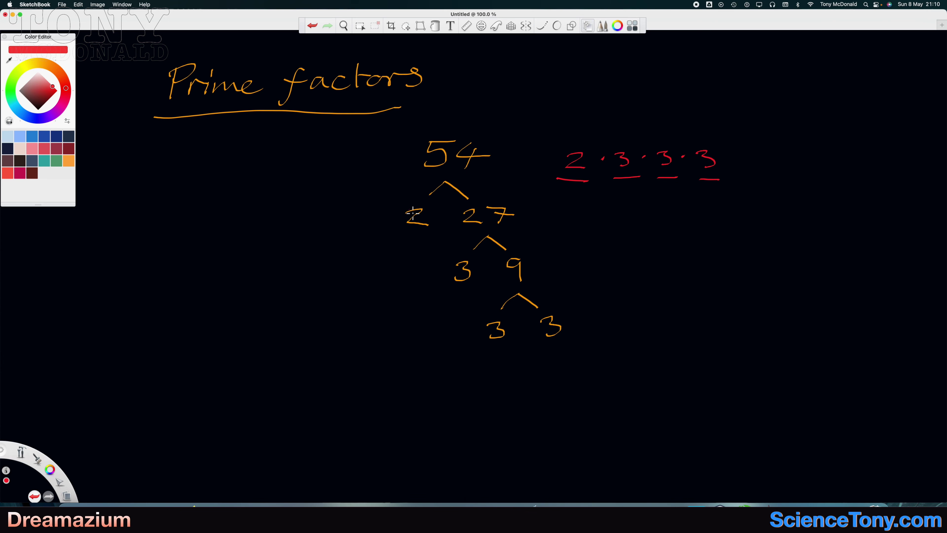
mouse_move(552, 322)
mouse_down()
mouse_move(541, 208)
mouse_move(478, 159)
mouse_move(383, 168)
mouse_move(411, 179)
mouse_move(561, 159)
mouse_move(560, 183)
mouse_move(433, 189)
mouse_up()
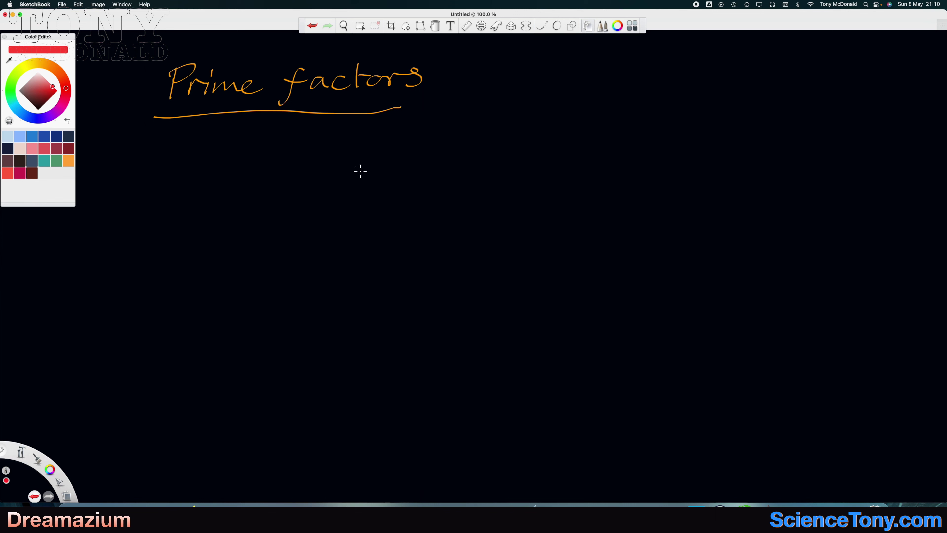
- Write the number 96 in red below the title
drag(371, 159, 363, 187)
mouse_move(392, 155)
mouse_down()
mouse_move(344, 222)
mouse_move(388, 220)
mouse_up()
- Extend 96's red tree: a 2 on the left branch, 48 into 2 and 24, and 12 into 2 and 6
drag(343, 243, 350, 255)
drag(394, 233, 406, 241)
mouse_move(396, 235)
mouse_down()
mouse_move(391, 252)
mouse_move(420, 235)
mouse_up()
drag(390, 274, 422, 274)
drag(374, 288, 389, 299)
mouse_move(425, 286)
mouse_down()
mouse_move(441, 297)
mouse_move(465, 291)
mouse_move(449, 323)
mouse_move(429, 324)
mouse_move(417, 344)
mouse_move(454, 347)
mouse_up()
mouse_move(466, 333)
mouse_down()
mouse_move(483, 344)
mouse_move(448, 370)
mouse_move(476, 371)
mouse_up()
mouse_move(432, 384)
mouse_down()
mouse_move(450, 394)
mouse_move(490, 387)
mouse_move(471, 415)
mouse_move(502, 414)
mouse_move(461, 437)
mouse_move(512, 430)
mouse_move(508, 437)
mouse_up()
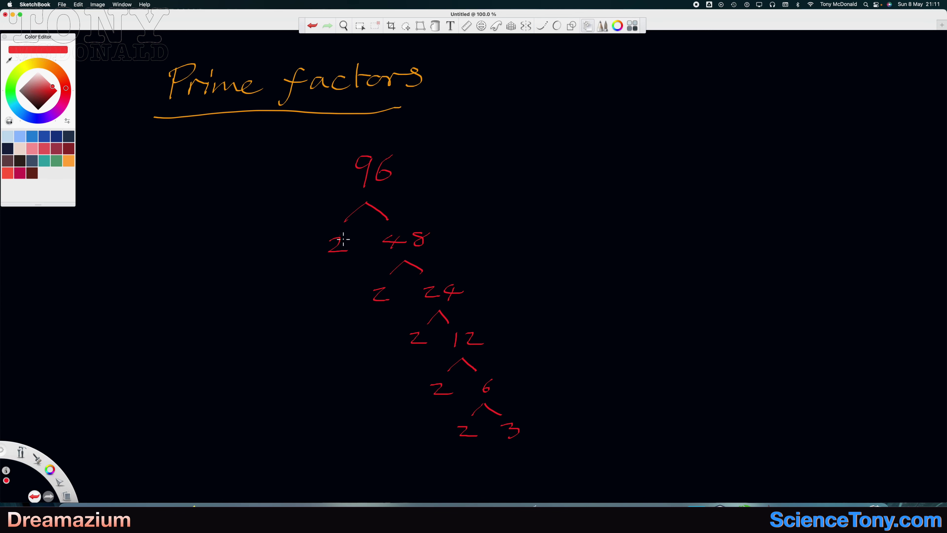
mouse_move(342, 231)
mouse_down()
mouse_move(321, 248)
mouse_move(335, 287)
mouse_move(358, 314)
mouse_move(390, 320)
mouse_move(401, 299)
mouse_move(388, 257)
mouse_move(339, 226)
mouse_up()
mouse_move(263, 285)
mouse_down()
mouse_move(283, 295)
mouse_move(296, 273)
mouse_up()
mouse_move(413, 326)
mouse_down()
mouse_move(404, 387)
mouse_move(438, 409)
mouse_move(458, 406)
mouse_move(446, 355)
mouse_move(414, 322)
mouse_up()
mouse_move(308, 365)
mouse_down()
mouse_move(328, 375)
mouse_move(342, 356)
mouse_up()
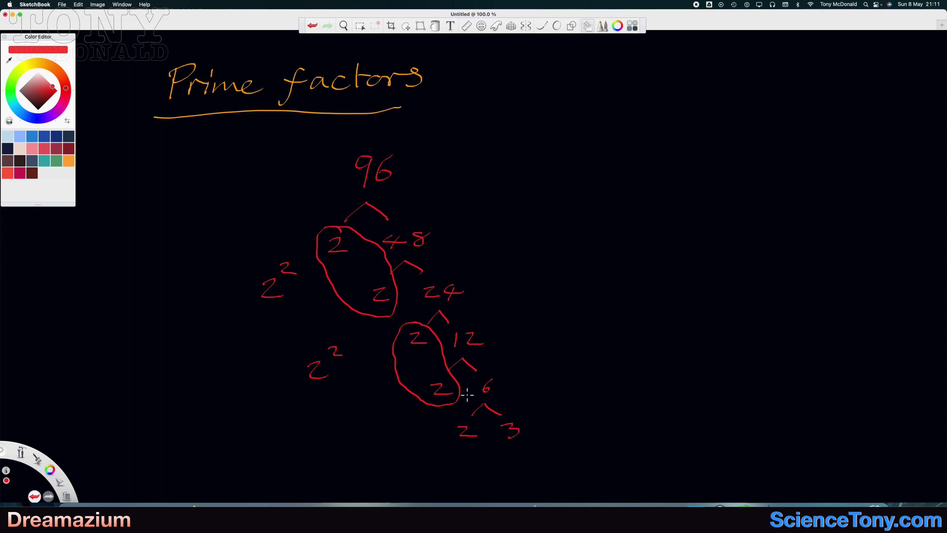
mouse_move(390, 164)
mouse_down()
mouse_move(370, 174)
mouse_move(353, 211)
mouse_up()
- Erase the 96 factor tree and write a red 3 above-right of 21
mouse_move(301, 237)
mouse_down()
mouse_move(454, 228)
mouse_move(253, 319)
mouse_move(423, 322)
mouse_move(419, 343)
mouse_move(341, 176)
mouse_move(365, 193)
mouse_up()
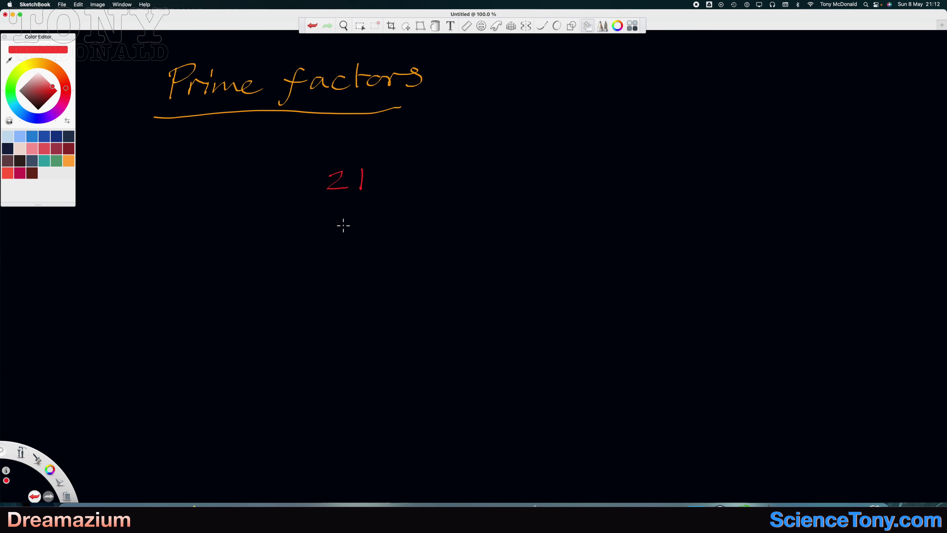
mouse_move(345, 203)
mouse_down()
mouse_move(333, 220)
mouse_move(365, 222)
mouse_up()
mouse_move(465, 113)
mouse_down()
mouse_move(481, 133)
mouse_move(456, 135)
mouse_up()
mouse_move(487, 103)
mouse_down()
mouse_move(451, 101)
mouse_move(446, 142)
mouse_move(496, 146)
mouse_move(497, 108)
mouse_move(484, 99)
mouse_up()
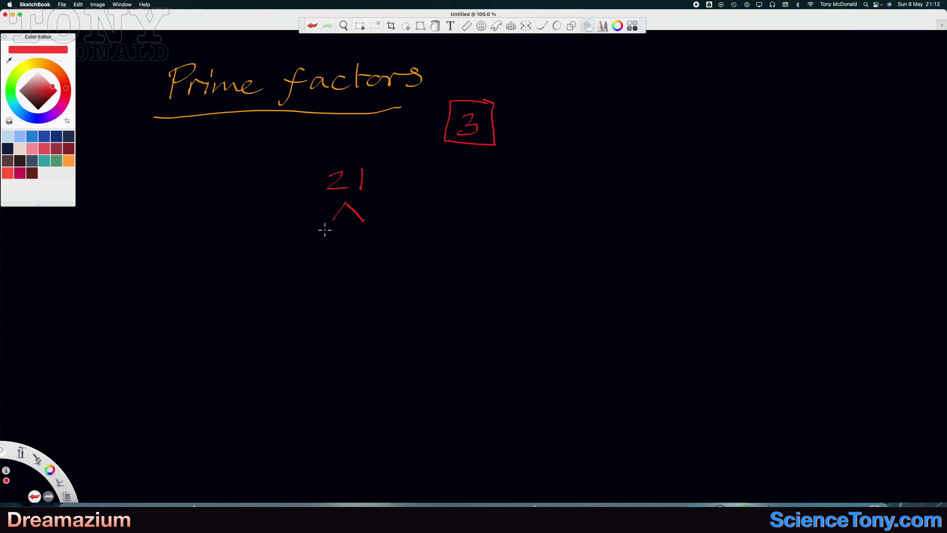
mouse_move(317, 232)
mouse_down()
mouse_move(328, 239)
mouse_move(316, 248)
mouse_up()
mouse_move(366, 230)
mouse_down()
mouse_move(380, 232)
mouse_move(378, 245)
mouse_move(392, 236)
mouse_up()
key(e)
- Erase the 21 working, then write 81 in red with the factor 3 on its left branch
mouse_move(330, 185)
mouse_down()
mouse_move(379, 172)
mouse_move(371, 195)
mouse_move(316, 222)
mouse_move(294, 255)
mouse_move(419, 240)
mouse_move(467, 222)
mouse_move(550, 171)
mouse_move(516, 134)
mouse_move(450, 129)
mouse_move(507, 106)
mouse_up()
key(e)
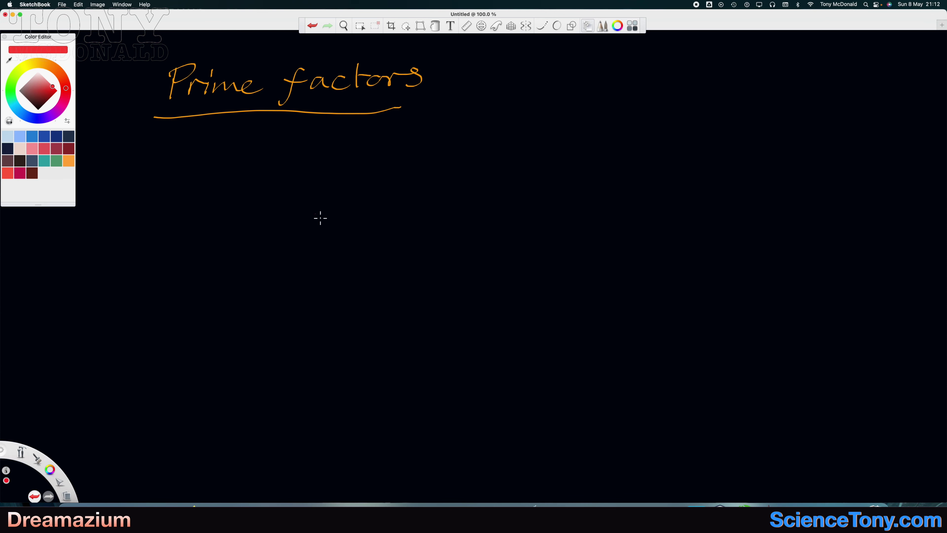
mouse_move(340, 198)
mouse_down()
mouse_move(329, 216)
mouse_move(351, 201)
mouse_move(358, 219)
mouse_move(340, 240)
mouse_move(357, 250)
mouse_up()
drag(310, 262, 313, 280)
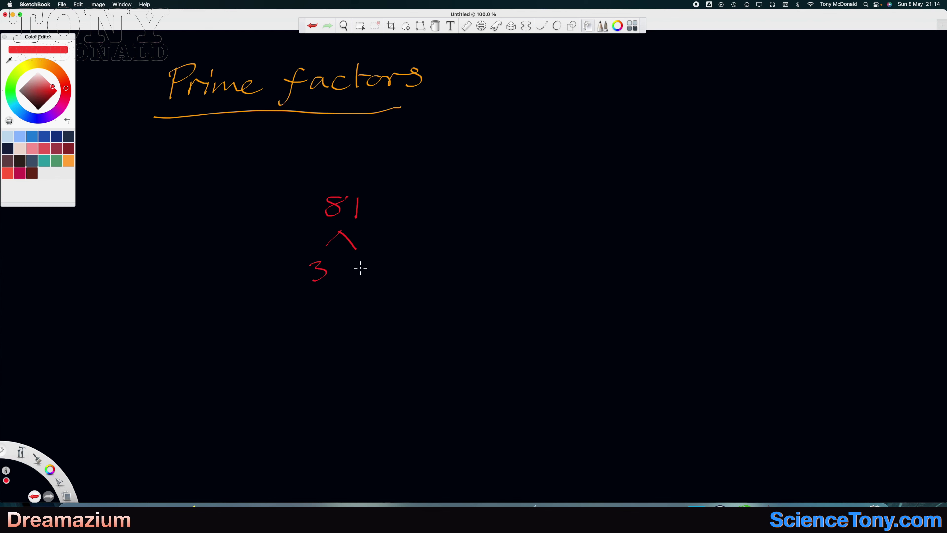
drag(357, 261, 405, 263)
mouse_move(366, 299)
mouse_down()
mouse_move(385, 285)
mouse_move(401, 298)
mouse_up()
- Split 27 into 3 and 9, erase the 81 tree, and continue the factor tree of 225
mouse_move(355, 314)
mouse_down()
mouse_move(363, 328)
mouse_move(354, 327)
mouse_up()
mouse_move(416, 316)
mouse_down()
mouse_move(432, 354)
mouse_move(392, 382)
mouse_move(444, 370)
mouse_move(440, 383)
mouse_up()
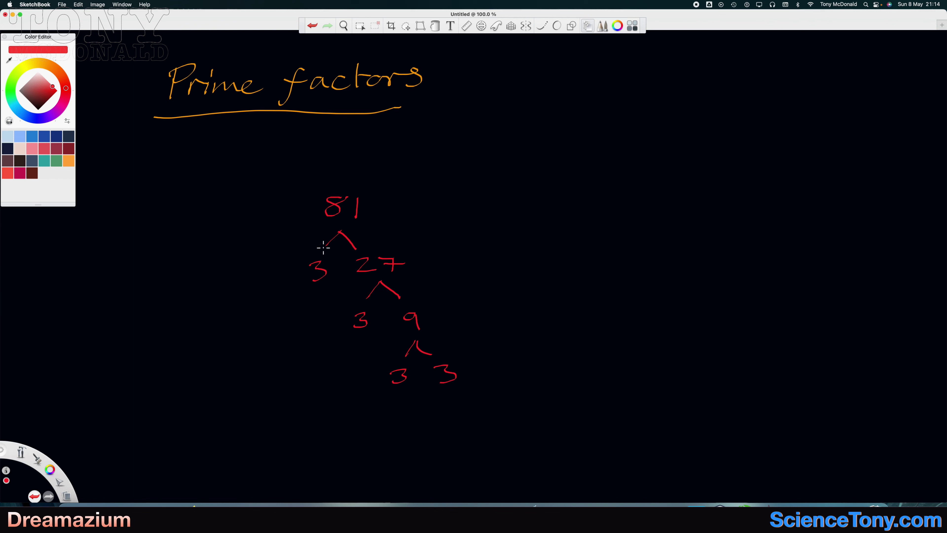
mouse_move(316, 249)
mouse_down()
mouse_move(304, 292)
mouse_move(318, 331)
mouse_move(372, 385)
mouse_move(410, 407)
mouse_move(454, 409)
mouse_move(484, 389)
mouse_move(474, 365)
mouse_move(414, 359)
mouse_move(397, 345)
mouse_move(313, 247)
mouse_up()
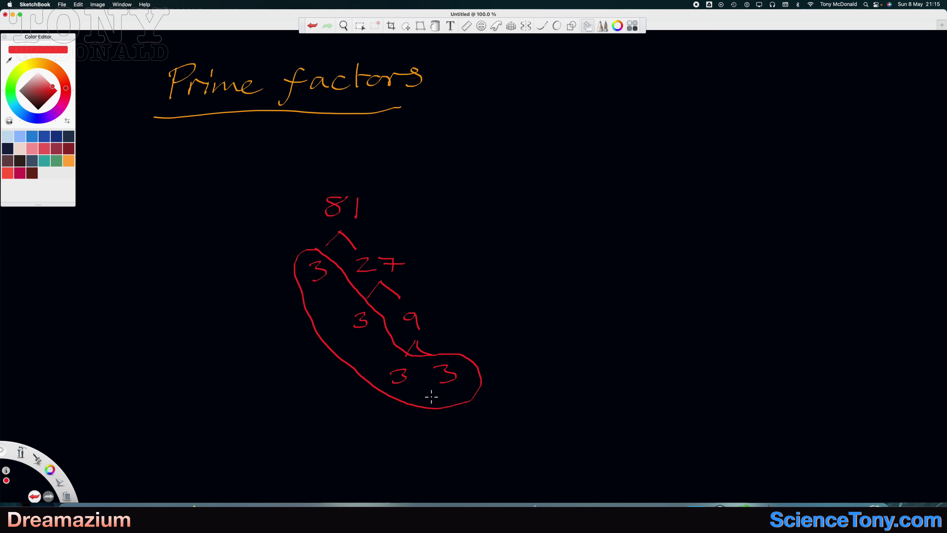
mouse_move(323, 233)
mouse_down()
mouse_move(348, 201)
mouse_move(384, 211)
mouse_move(276, 278)
mouse_move(436, 262)
mouse_move(335, 319)
mouse_move(441, 339)
mouse_move(399, 391)
mouse_move(442, 404)
mouse_up()
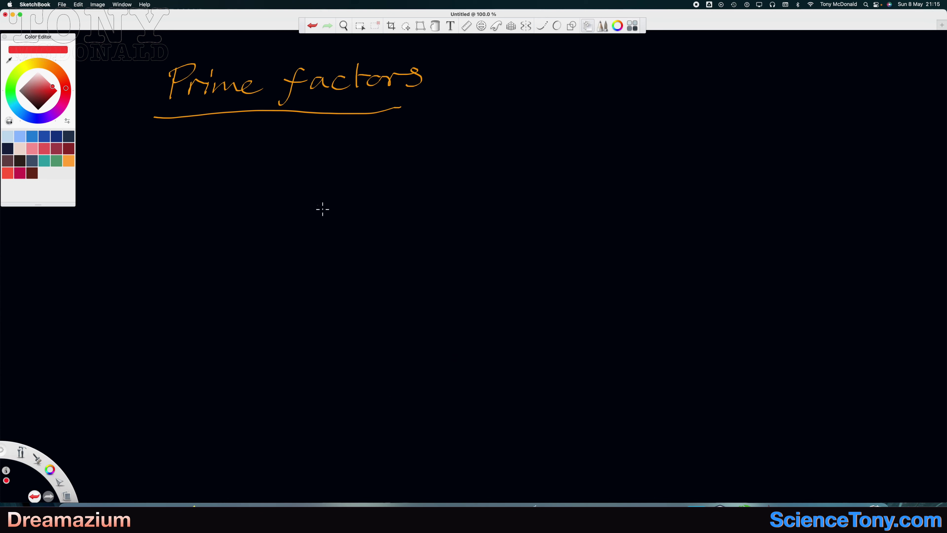
mouse_move(315, 200)
mouse_down()
mouse_move(318, 221)
mouse_move(366, 202)
mouse_move(378, 214)
mouse_move(387, 202)
mouse_move(401, 220)
mouse_move(344, 255)
mouse_move(358, 240)
mouse_move(376, 249)
mouse_up()
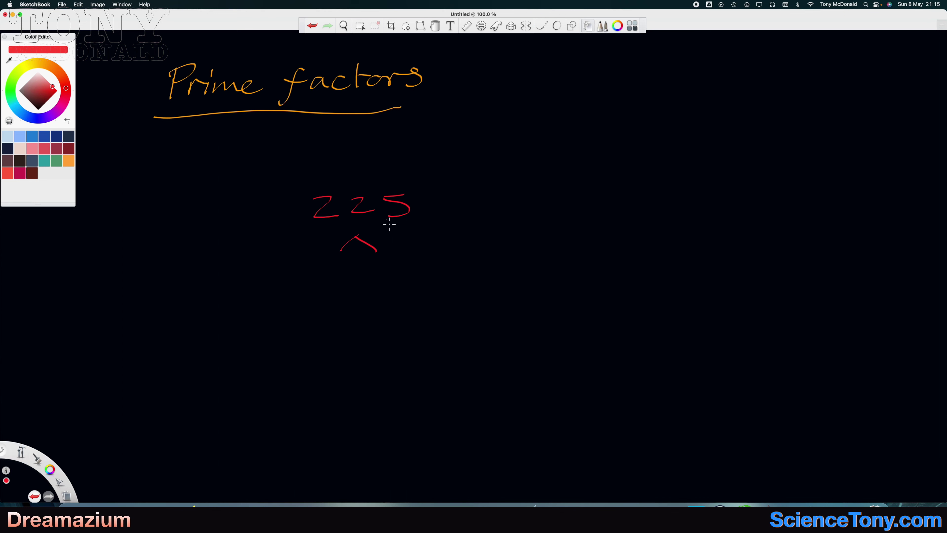
mouse_move(320, 267)
mouse_down()
mouse_move(343, 269)
mouse_move(324, 273)
mouse_move(337, 280)
mouse_move(316, 287)
mouse_up()
drag(400, 271, 403, 276)
mouse_move(389, 261)
mouse_down()
mouse_move(384, 278)
mouse_move(407, 262)
mouse_move(412, 273)
mouse_move(382, 307)
mouse_move(414, 302)
mouse_up()
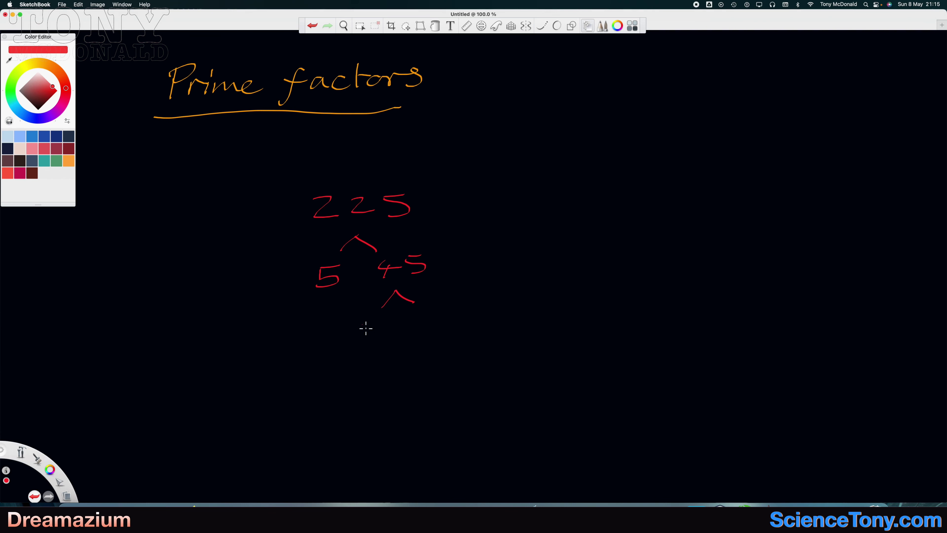
drag(358, 324, 373, 322)
drag(358, 326, 357, 338)
mouse_move(431, 321)
mouse_down()
mouse_move(425, 373)
mouse_move(438, 360)
mouse_move(410, 400)
mouse_move(461, 400)
mouse_up()
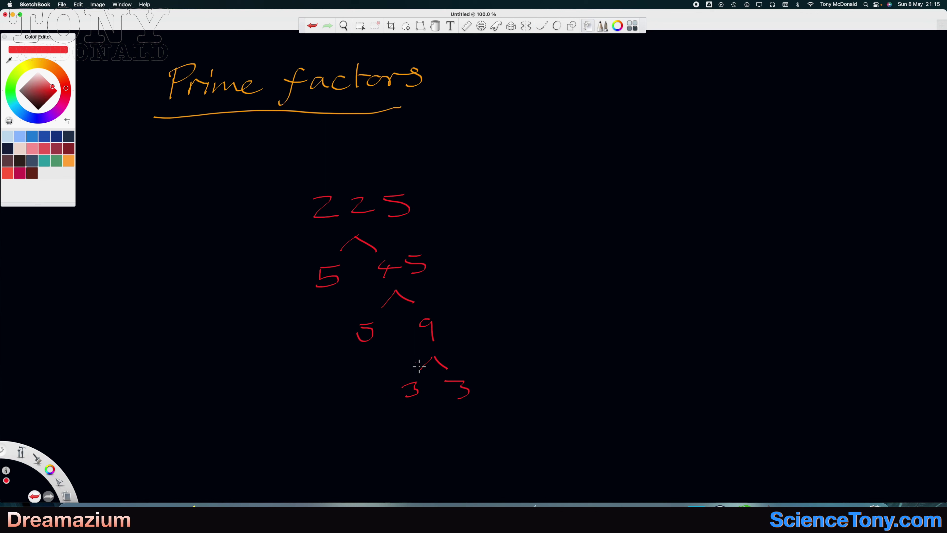
key(e)
drag(361, 341, 366, 335)
key(e)
mouse_move(361, 317)
mouse_down()
mouse_move(378, 317)
mouse_move(354, 340)
mouse_up()
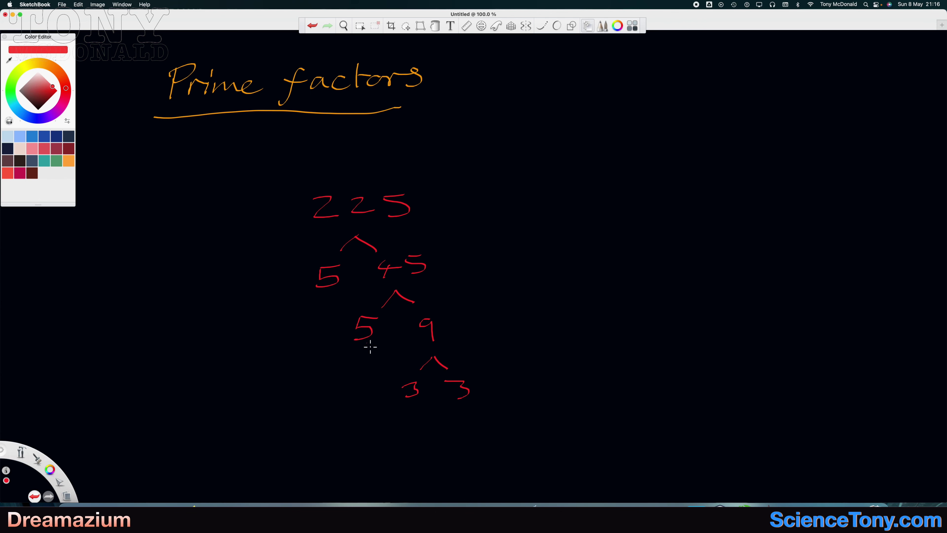